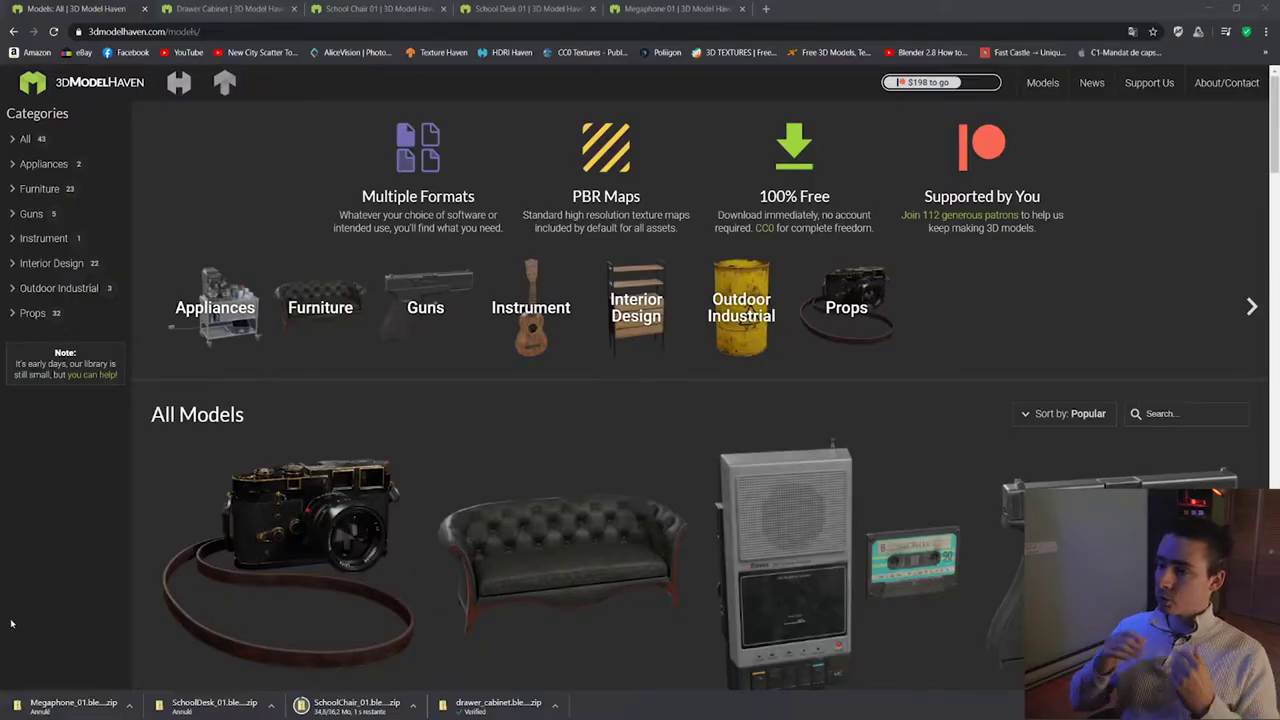
# Scroll the model page, then flip to the Drawer Cabinet and School Chair 01 tabs.
pyautogui.scroll(-5, 277, 125)
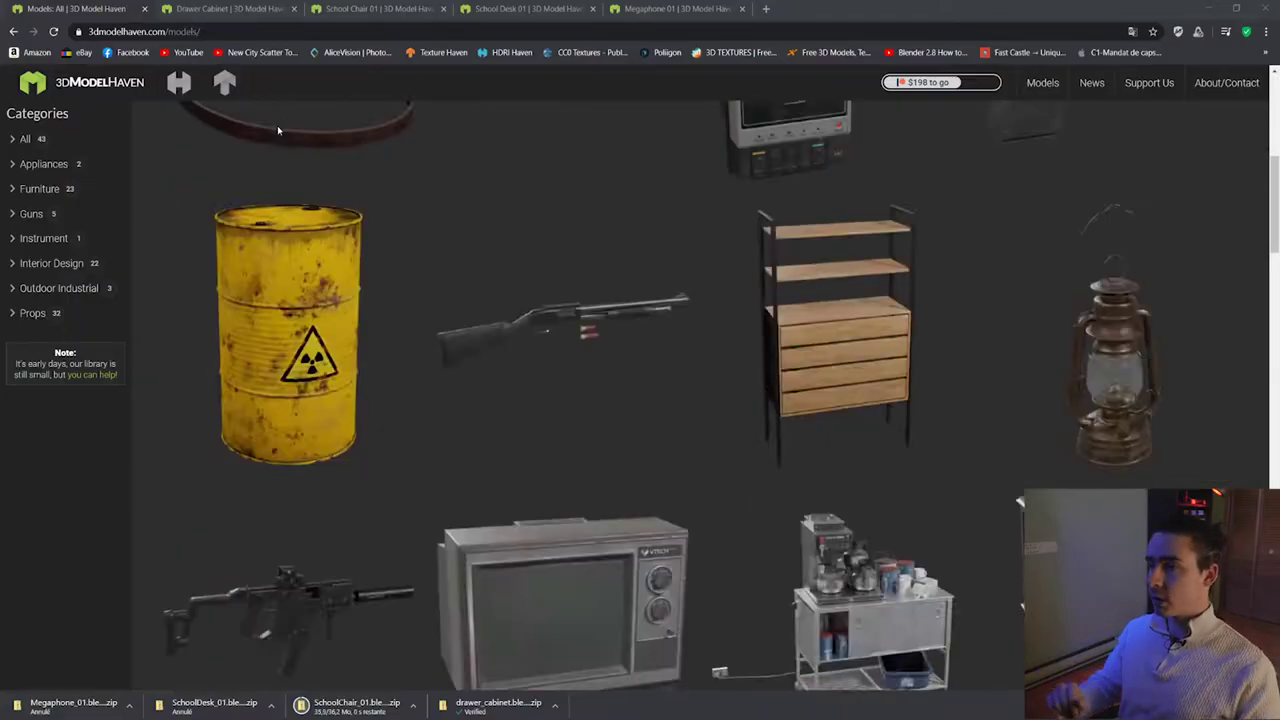
pyautogui.scroll(-5, 279, 142)
pyautogui.scroll(-5, 279, 135)
pyautogui.scroll(-5, 239, 109)
pyautogui.hotkey('ctrl', 'Tab')
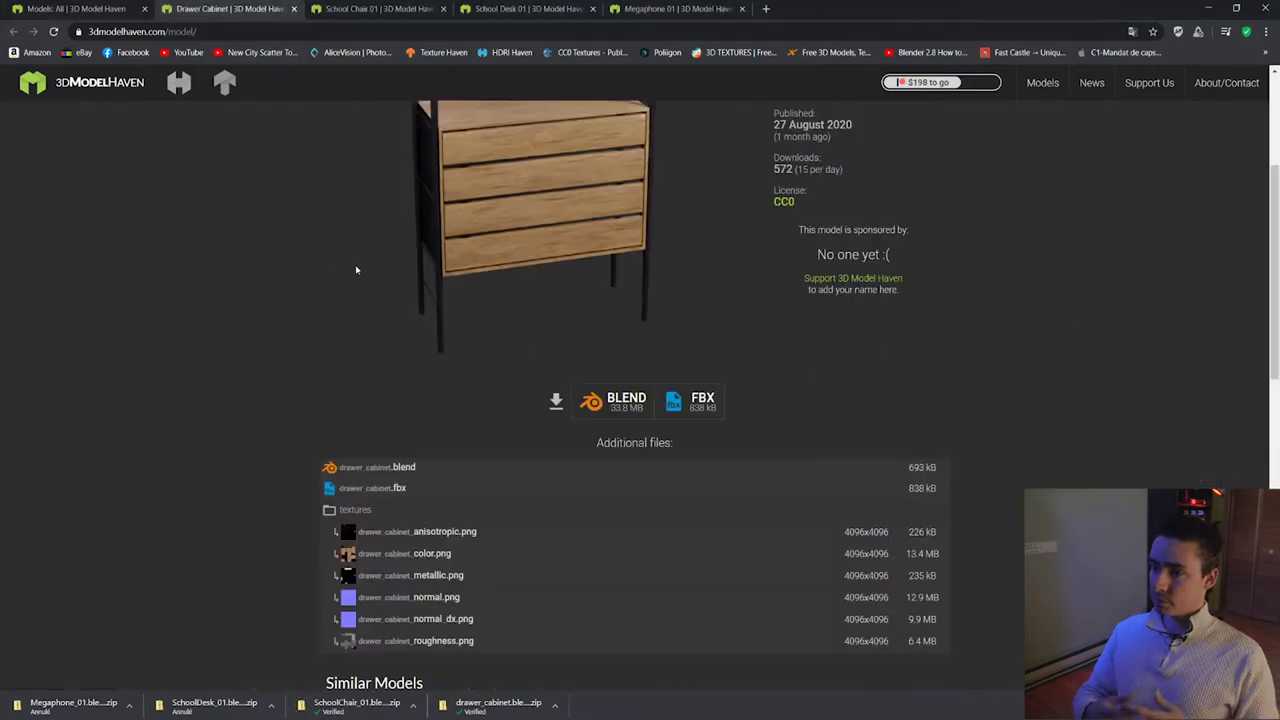
pyautogui.hotkey('ctrl', 'Tab')
# Review the models list, Drawer Cabinet and School Chair pages, then open School Desk 01 and Megaphone 01.
pyautogui.click(242, 4)
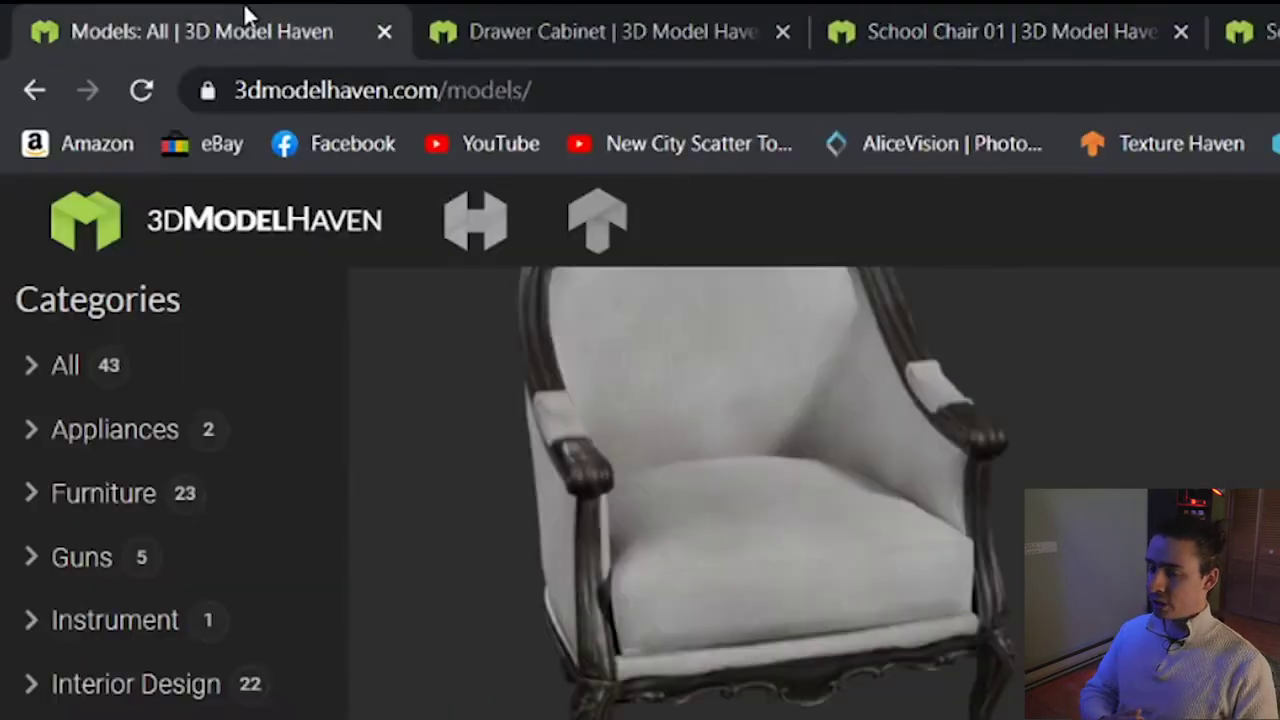
pyautogui.click(747, 4)
pyautogui.click(367, 5)
pyautogui.click(576, 5)
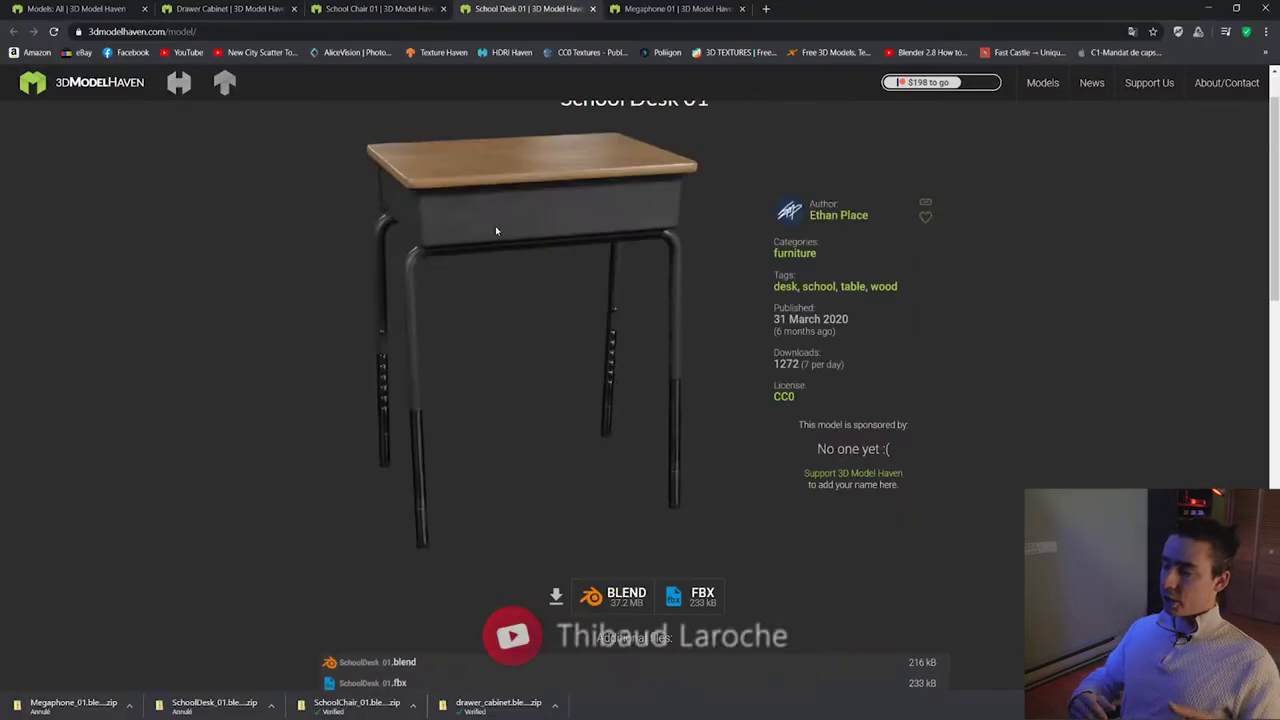
pyautogui.scroll(-4, 655, 300)
pyautogui.click(701, 5)
pyautogui.scroll(-2, 614, 543)
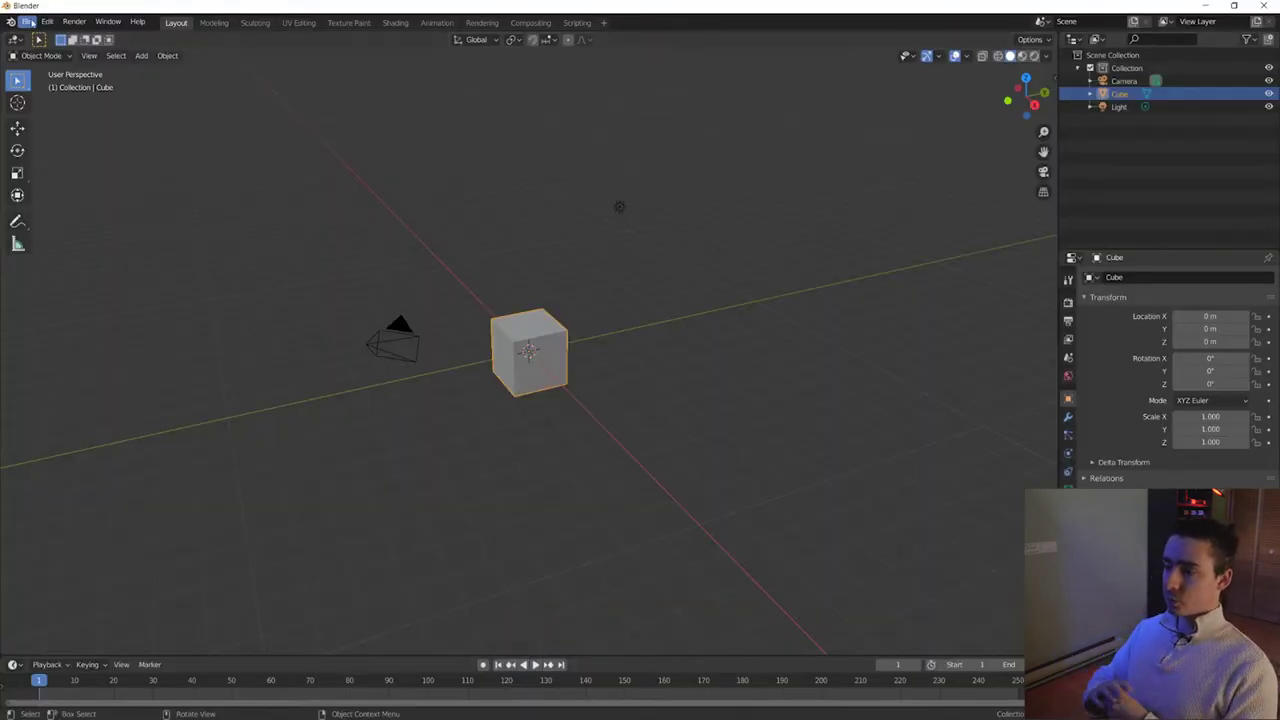
# Append the drawer cabinet, school chair, school desk and megaphone into the scene.
pyautogui.click(31, 21)
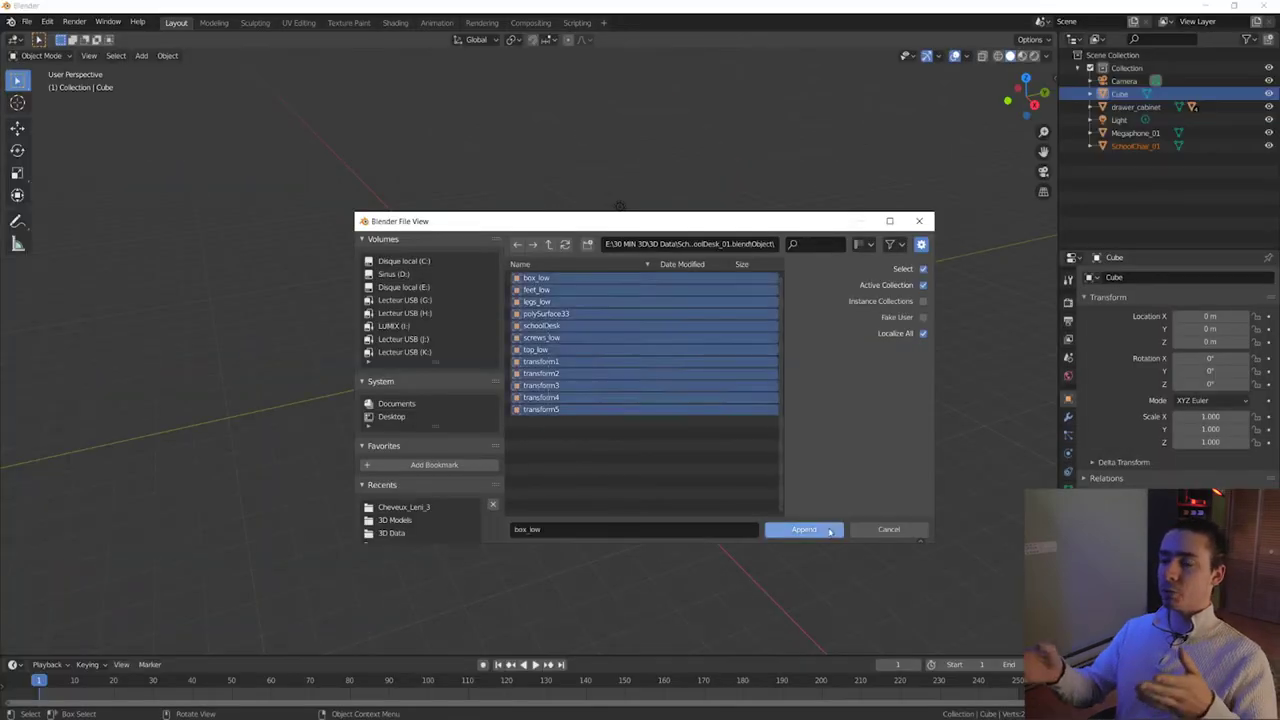
pyautogui.click(829, 531)
pyautogui.scroll(2, 586, 374)
pyautogui.scroll(2, 620, 403)
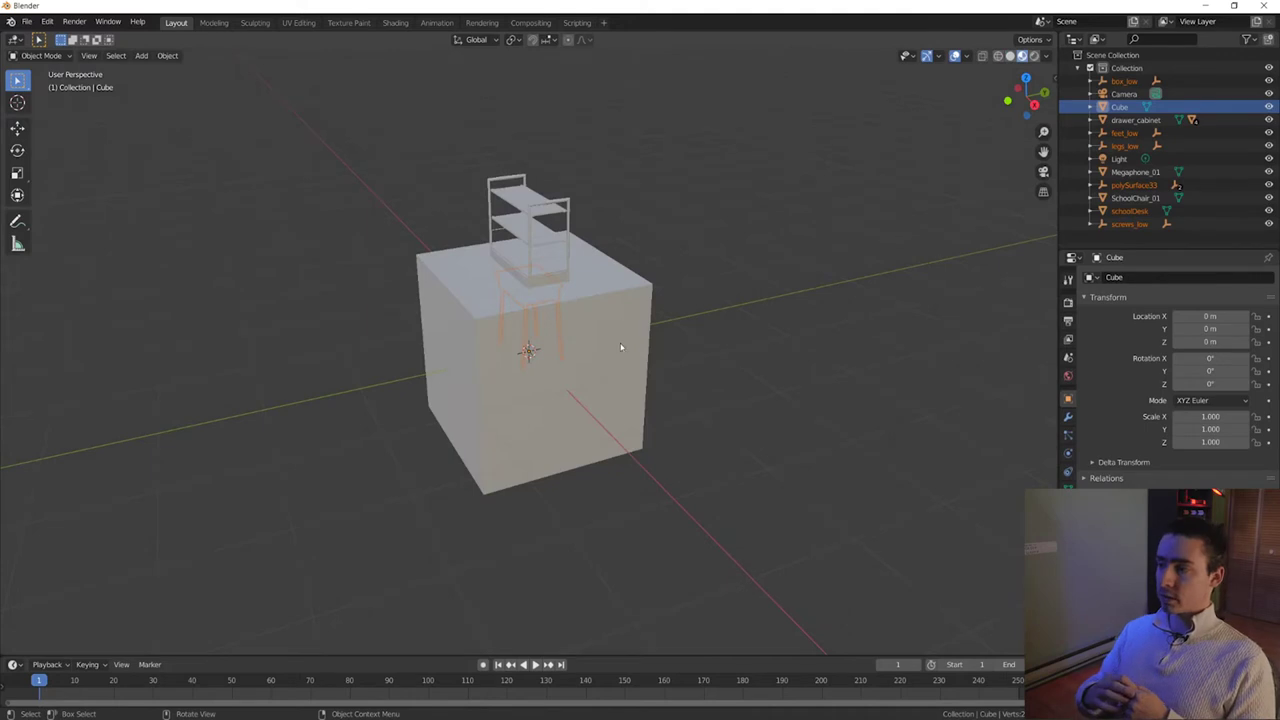
# Hide the default cube and place the megaphone beside the chair.
pyautogui.press('h')
pyautogui.moveTo(614, 354); pyautogui.dragTo(589, 440, button='middle')
pyautogui.scroll(4, 513, 318)
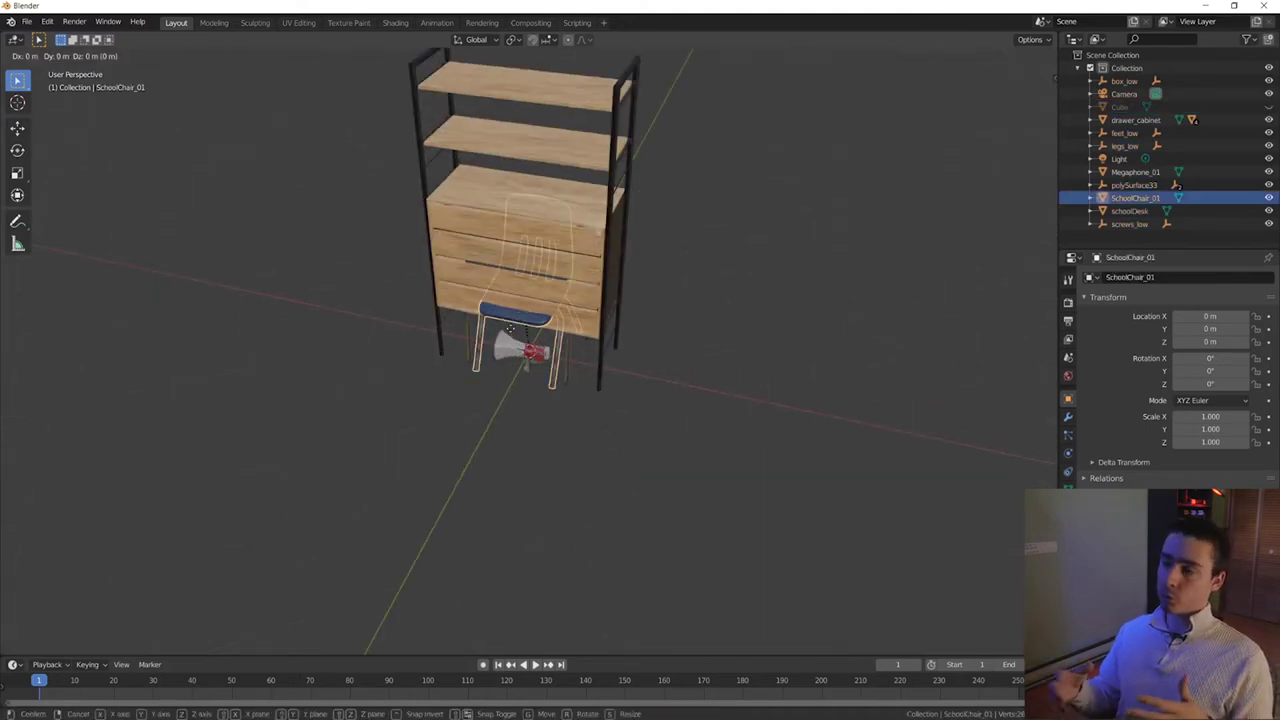
pyautogui.click(392, 460)
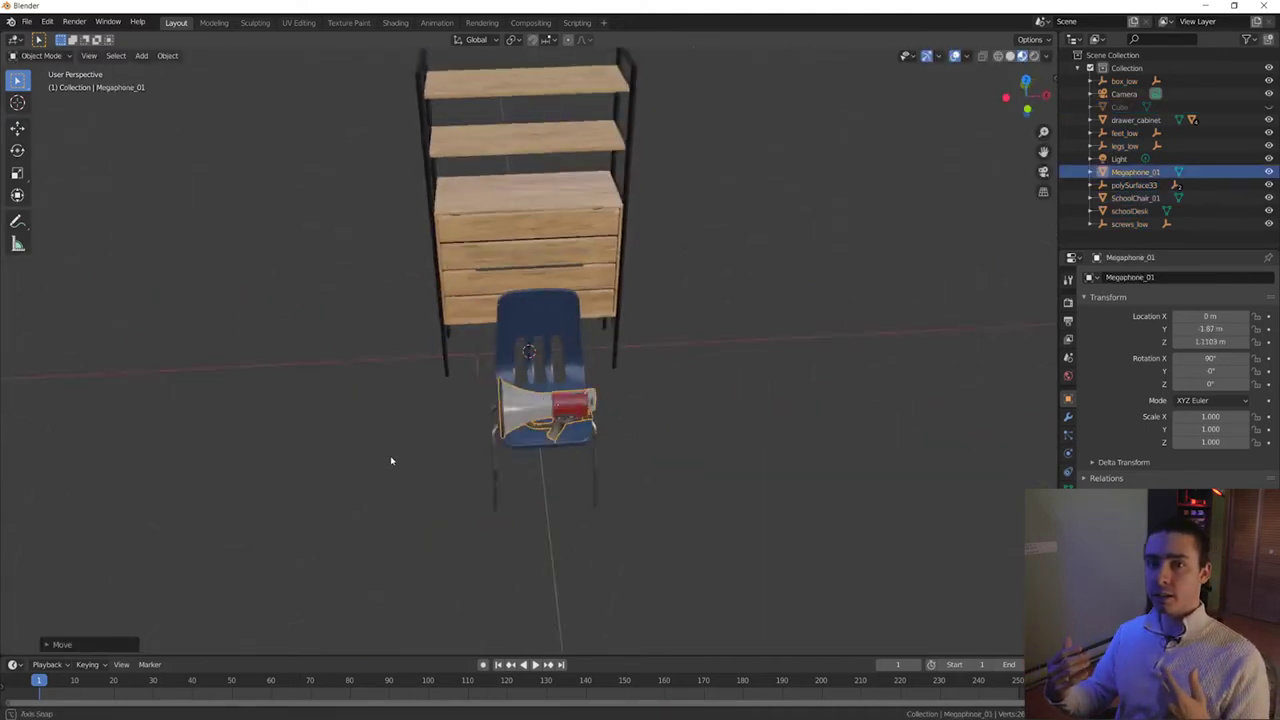
# Move the school desk beside the drawer cabinet, then select the megaphone.
pyautogui.click(600, 371)
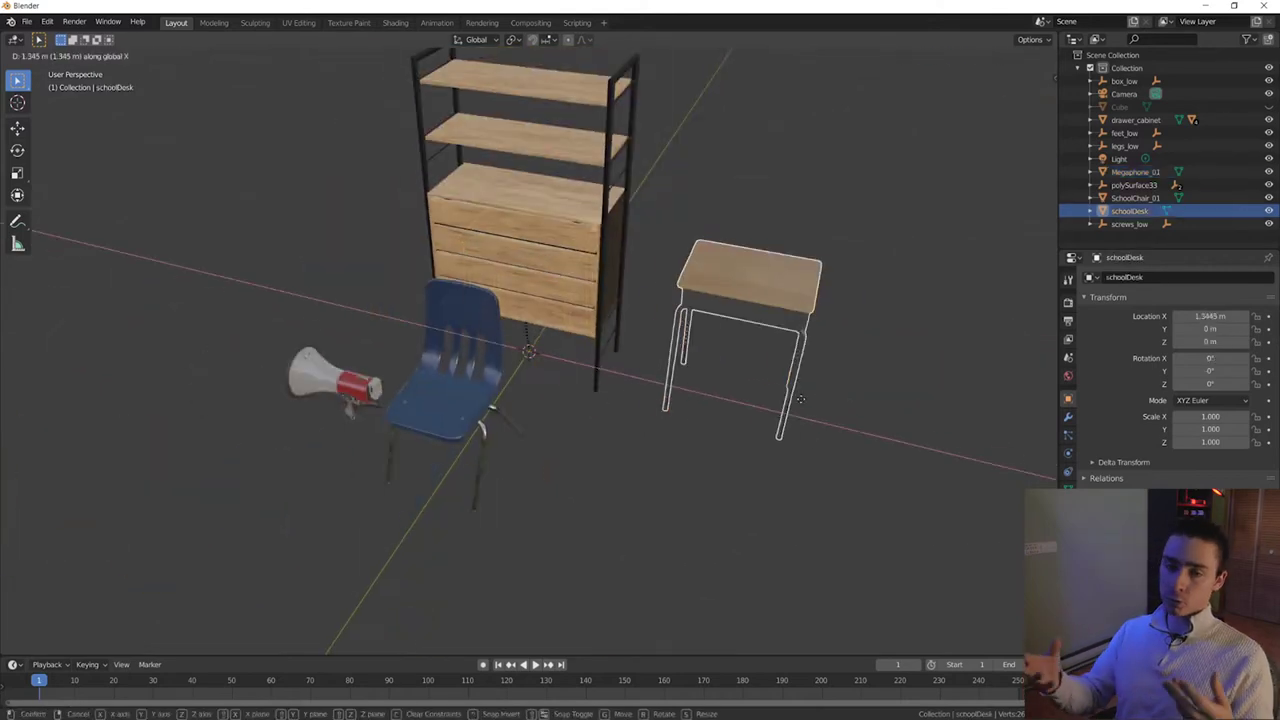
pyautogui.click(790, 400)
pyautogui.moveTo(790, 400); pyautogui.dragTo(759, 437, button='middle')
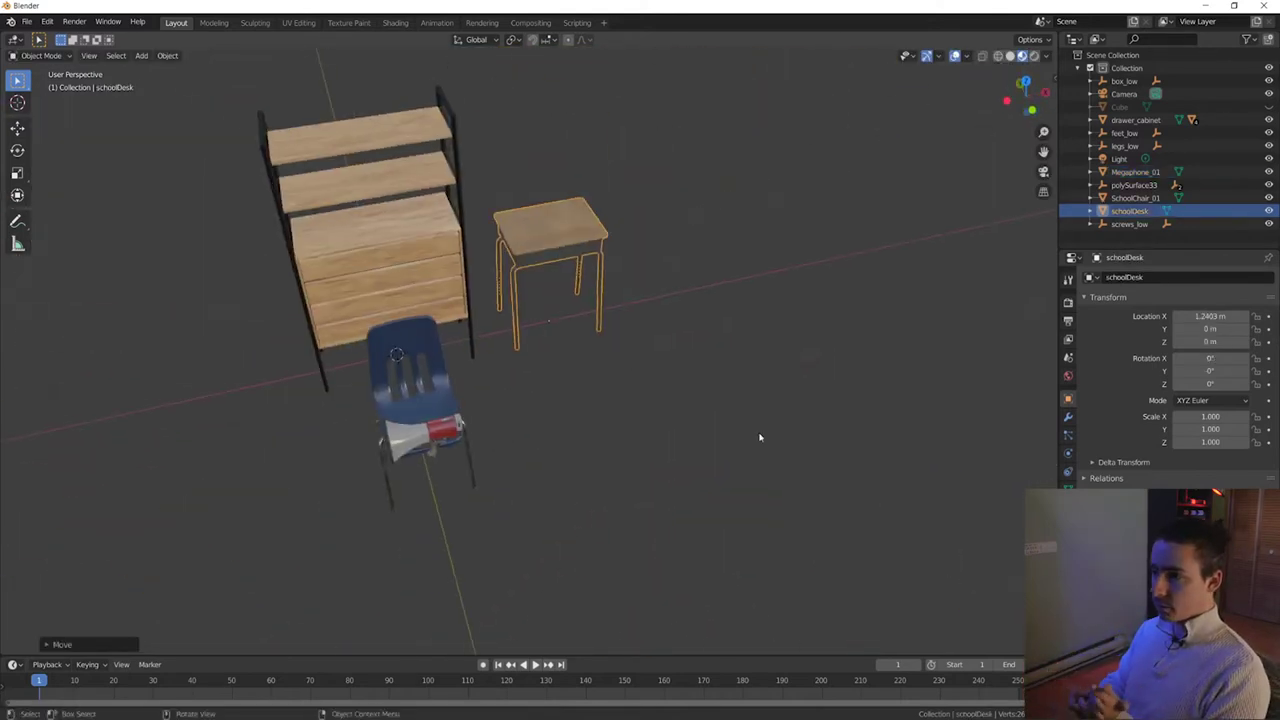
pyautogui.scroll(-5, 759, 437)
pyautogui.moveTo(759, 437); pyautogui.dragTo(586, 343, button='middle')
pyautogui.scroll(6, 586, 343)
pyautogui.click(190, 370)
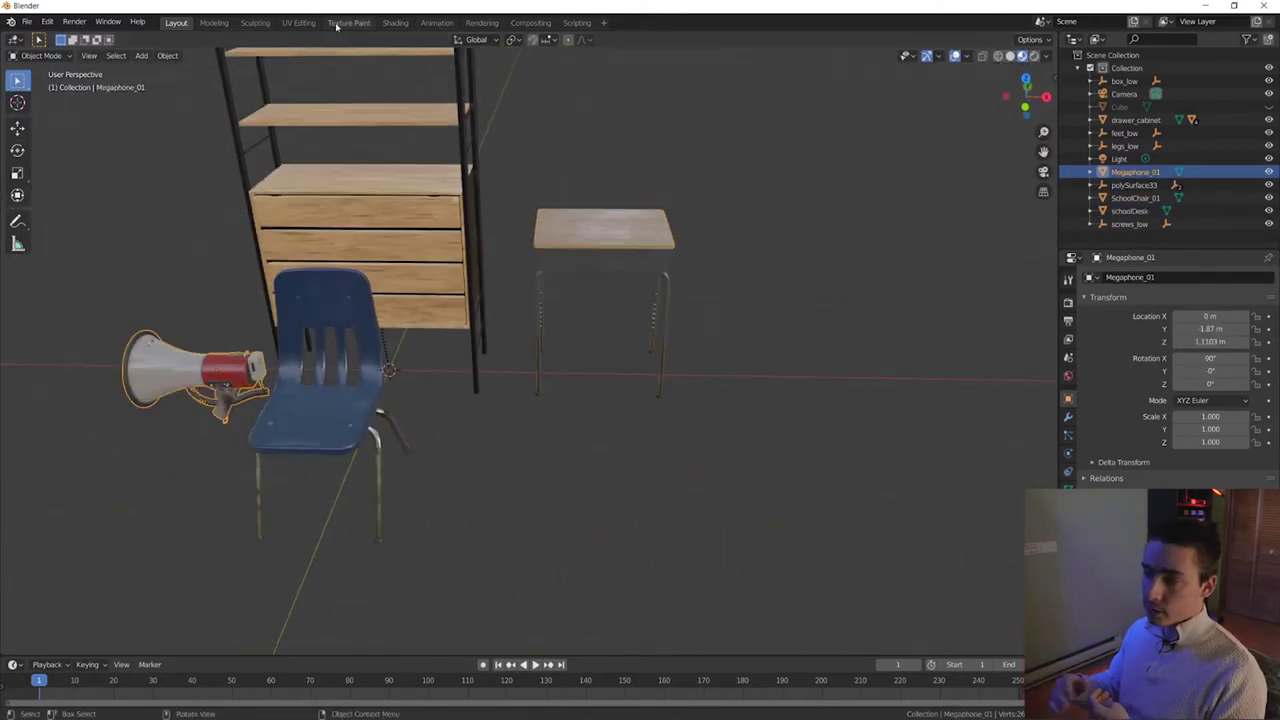
pyautogui.click(395, 22)
pyautogui.scroll(6, 603, 380)
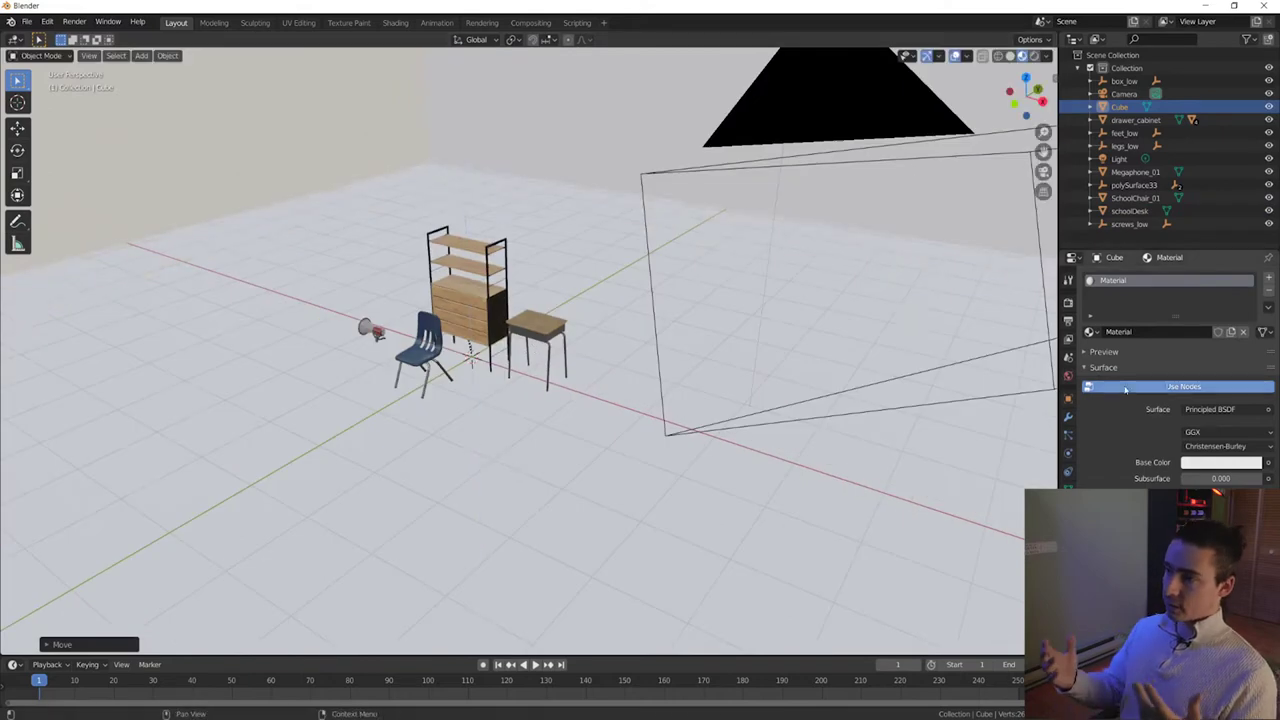
# Make the room cube's material Base Color grey and view the room interior.
pyautogui.click(1221, 462)
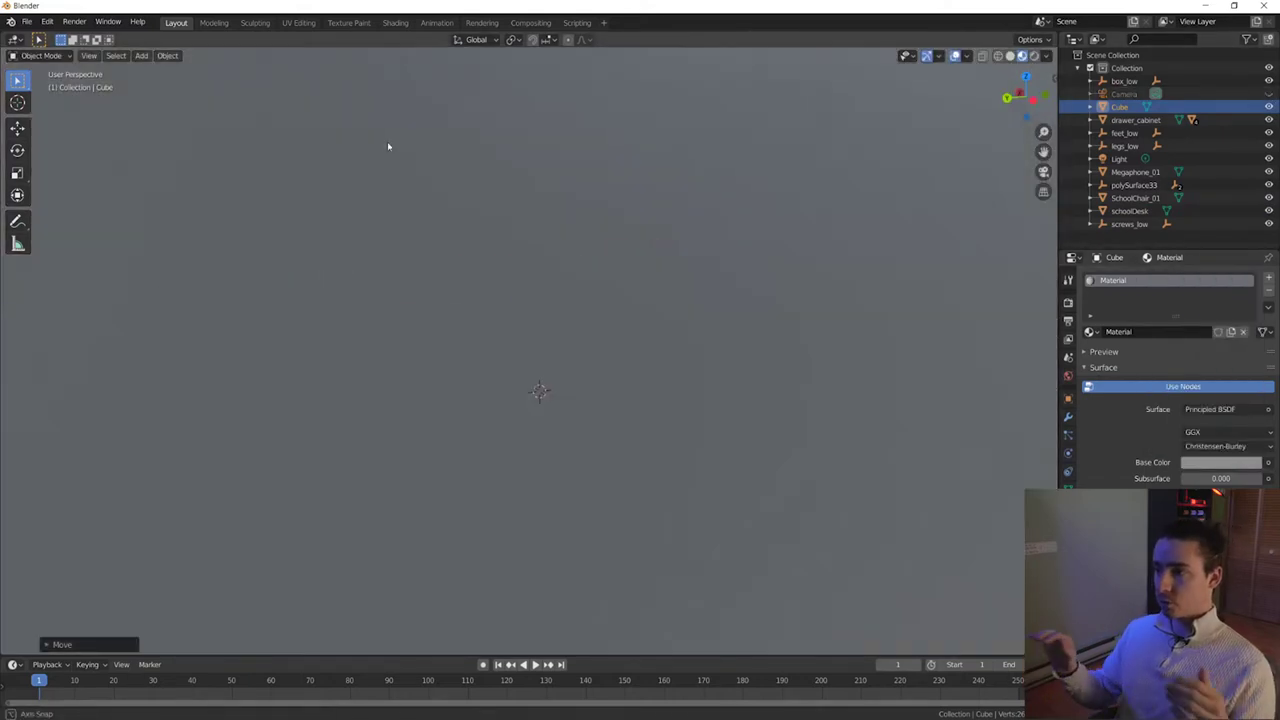
pyautogui.moveTo(389, 143); pyautogui.dragTo(446, 252, button='middle')
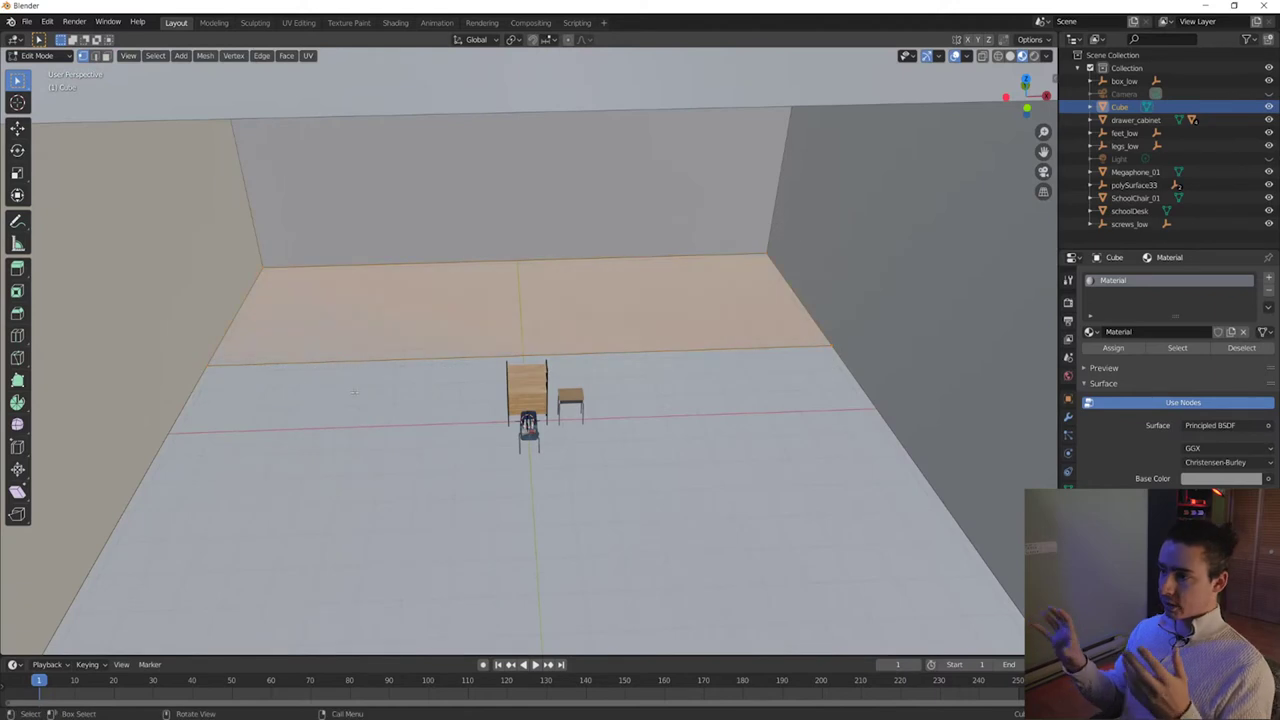
# Subdivide the floor band and extrude the end strips and middle strip upward into steps.
pyautogui.rightClick(358, 380)
pyautogui.click(300, 392)
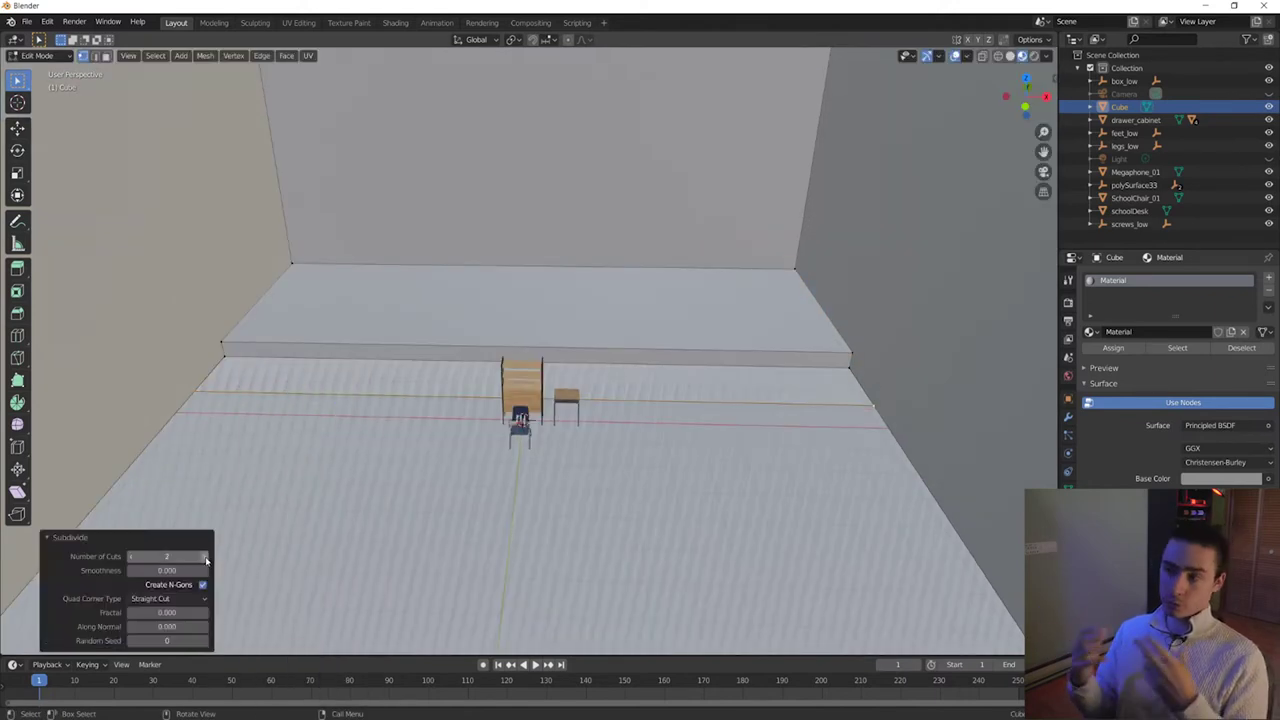
pyautogui.press('e')
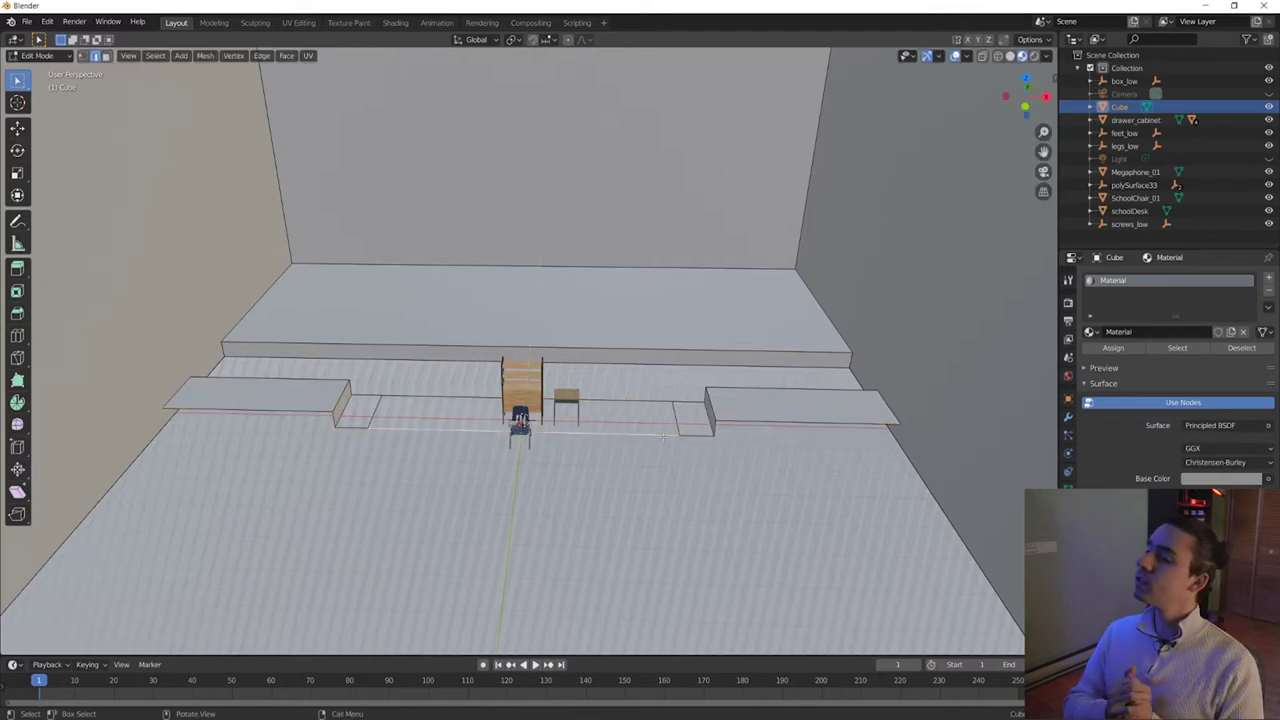
pyautogui.press('e')
pyautogui.click(660, 425)
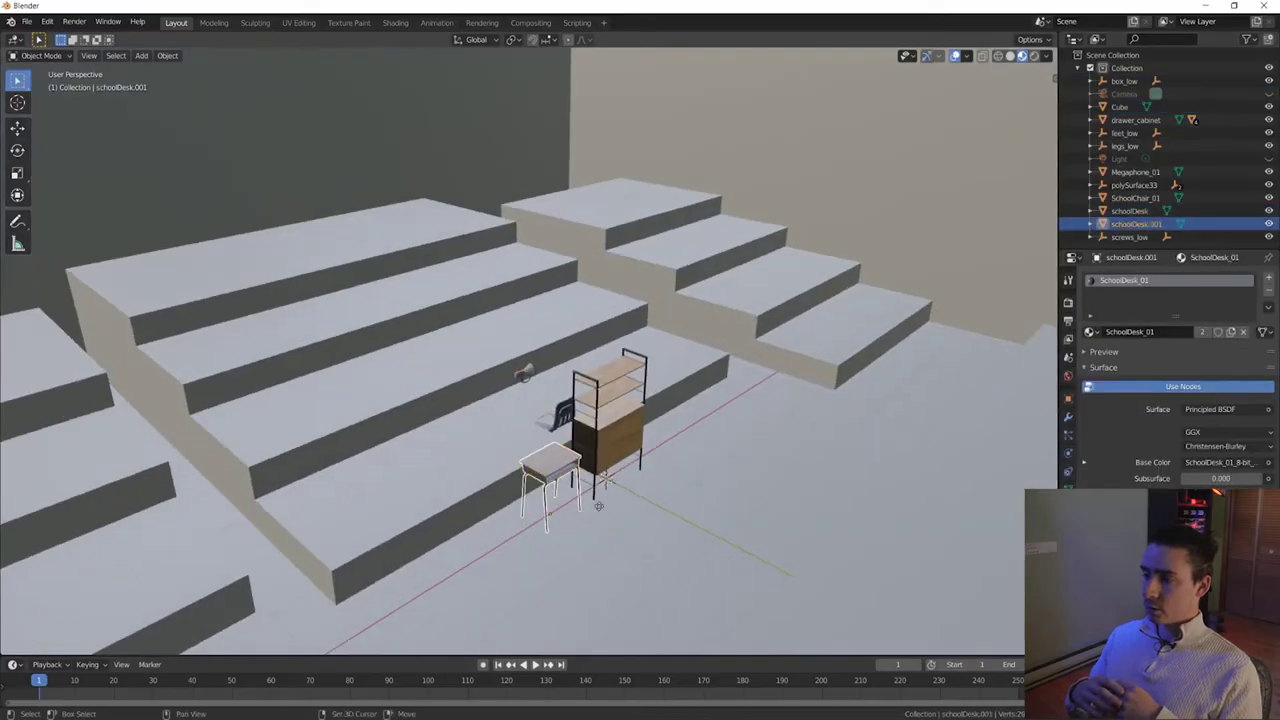
# Select the school desk, enter Edit Mode and start moving its geometry.
pyautogui.click(600, 470)
pyautogui.moveTo(600, 470)
pyautogui.mouseDown(button='middle')
pyautogui.moveTo(601, 421)
pyautogui.moveTo(530, 256)
pyautogui.mouseUp(button='middle')
pyautogui.press('Tab')
pyautogui.moveTo(998, 60); pyautogui.dragTo(548, 467, button='middle')
pyautogui.press('g')
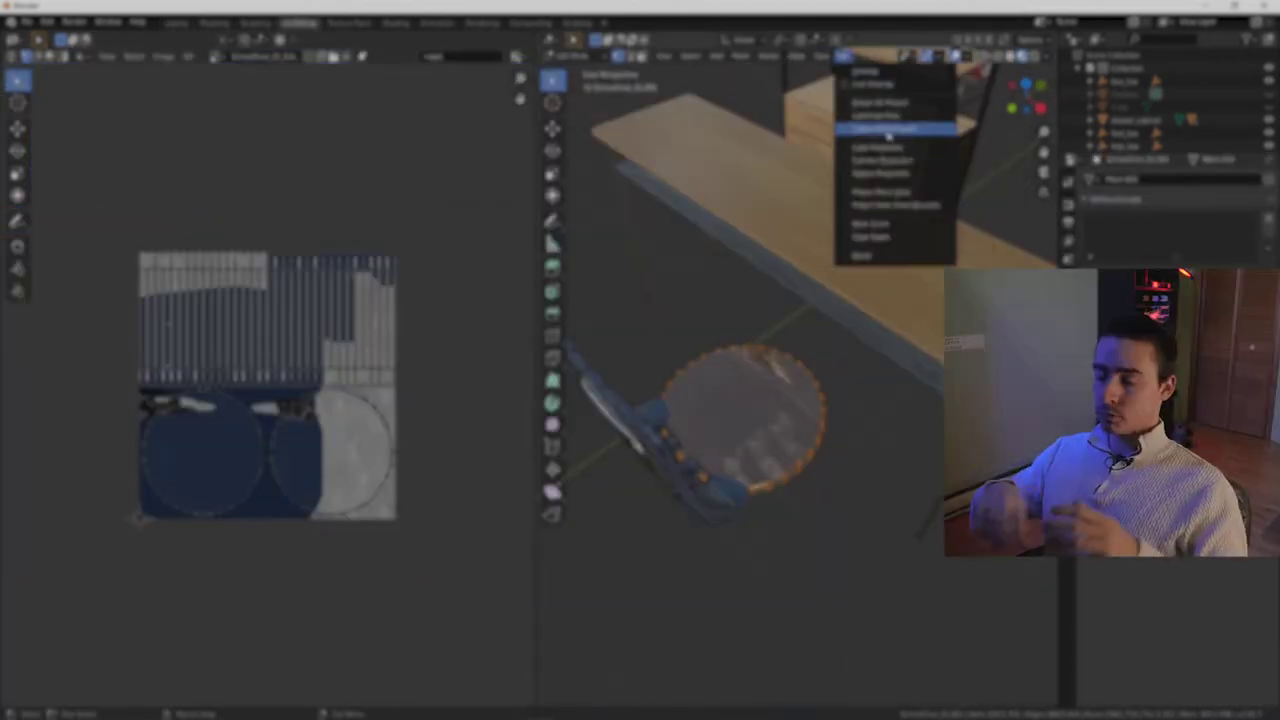
# Unwrap the selected faces onto the texture, then browse Texture Haven's Fabric textures.
pyautogui.click(882, 162)
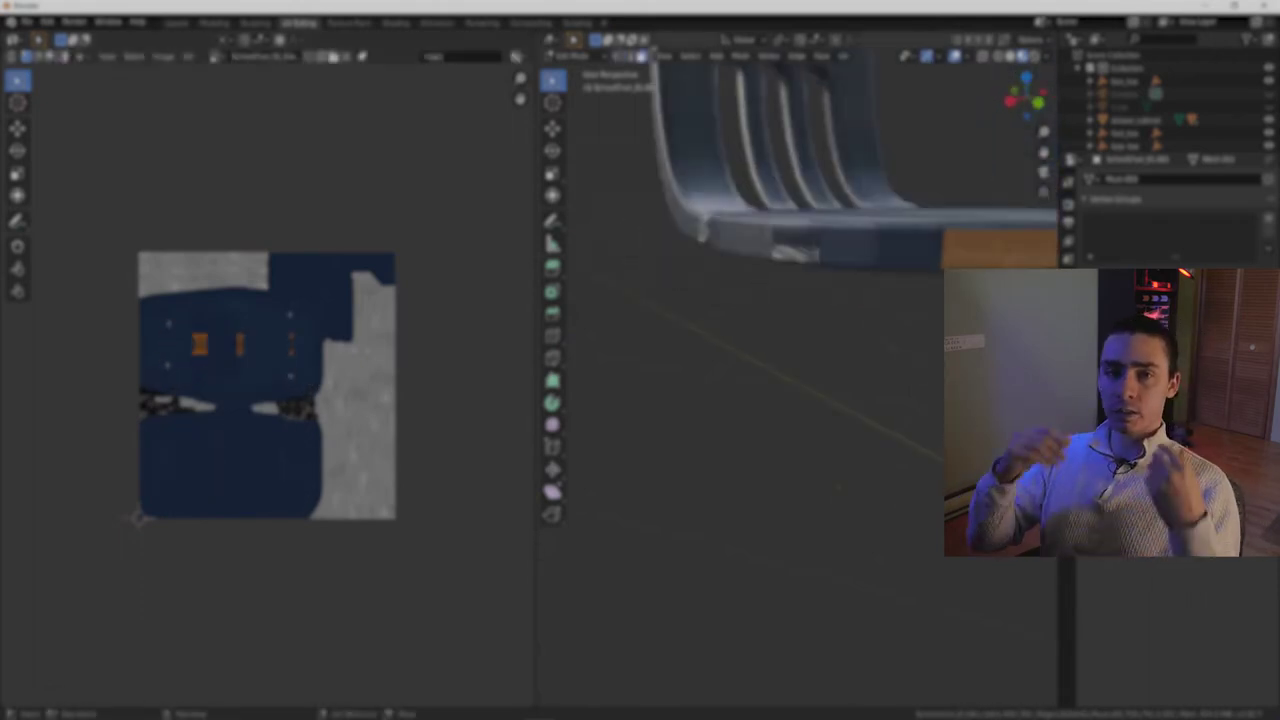
pyautogui.moveTo(800, 300); pyautogui.dragTo(858, 283, button='middle')
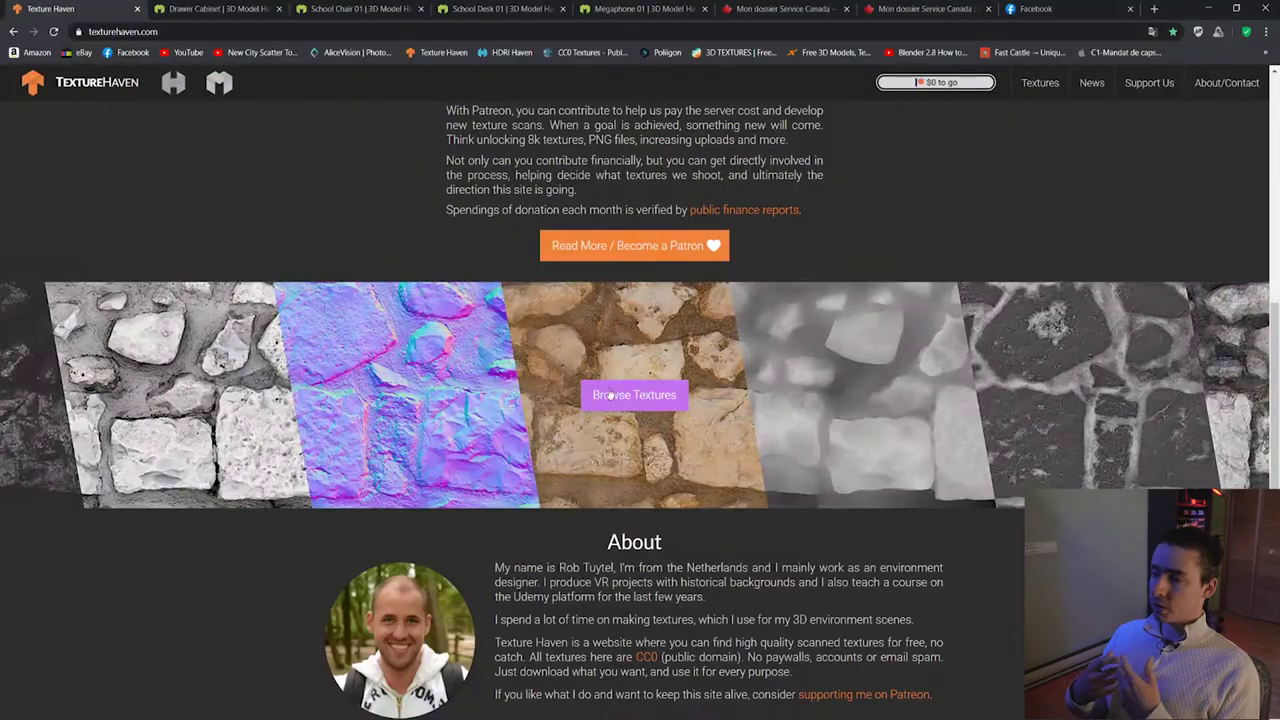
pyautogui.click(610, 395)
pyautogui.click(33, 213)
pyautogui.scroll(-5, 926, 336)
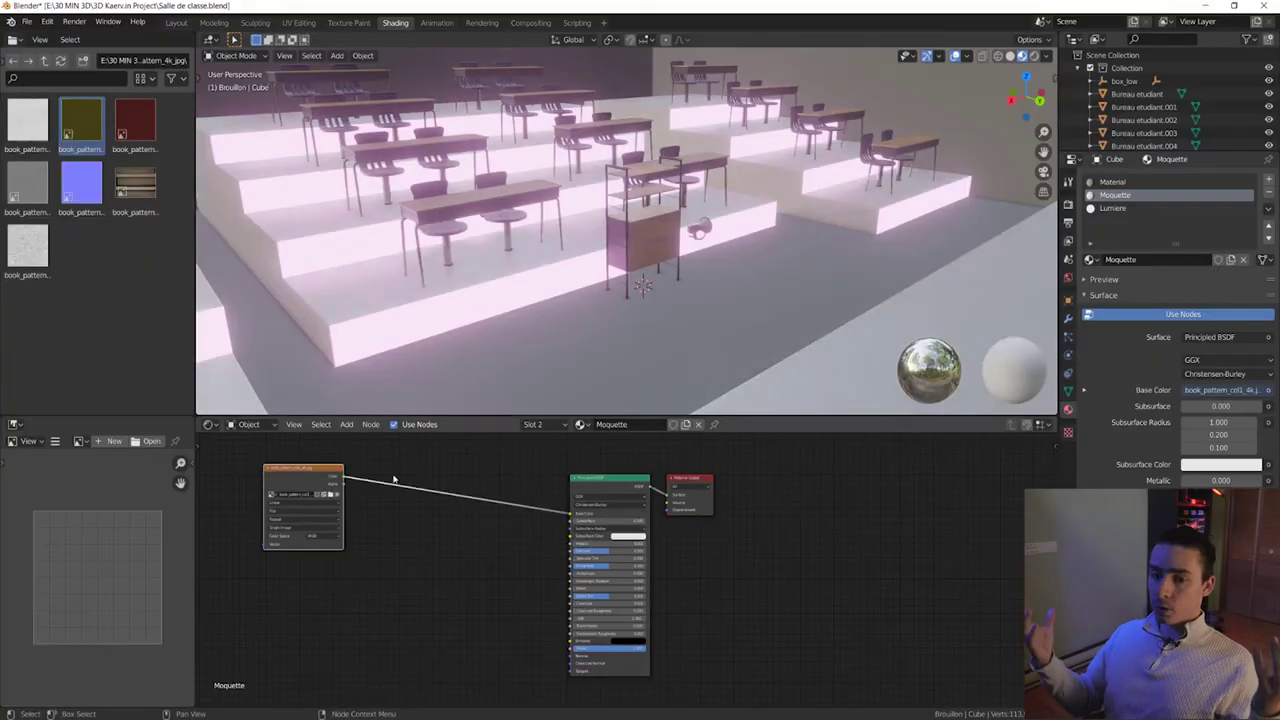
# Load the book_pattern image and connect a ColorRamp into the floor shader.
pyautogui.click(138, 122)
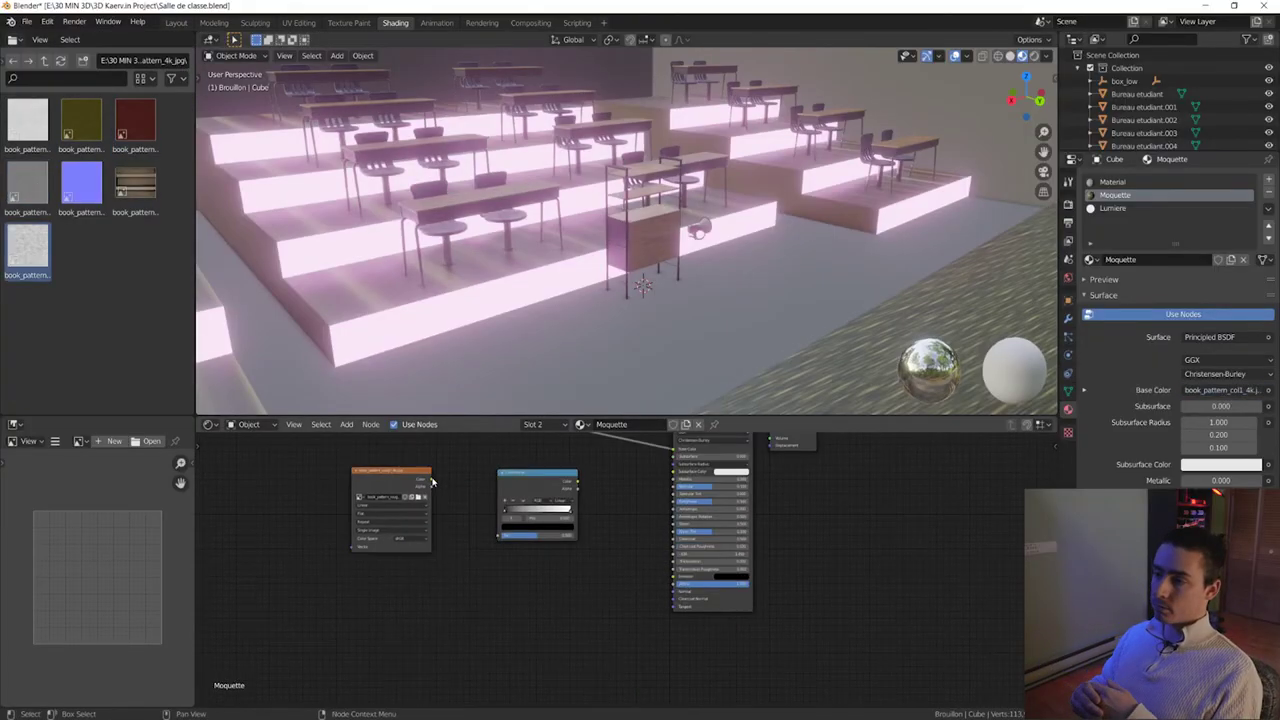
pyautogui.moveTo(580, 485); pyautogui.dragTo(672, 490)
pyautogui.press('h')
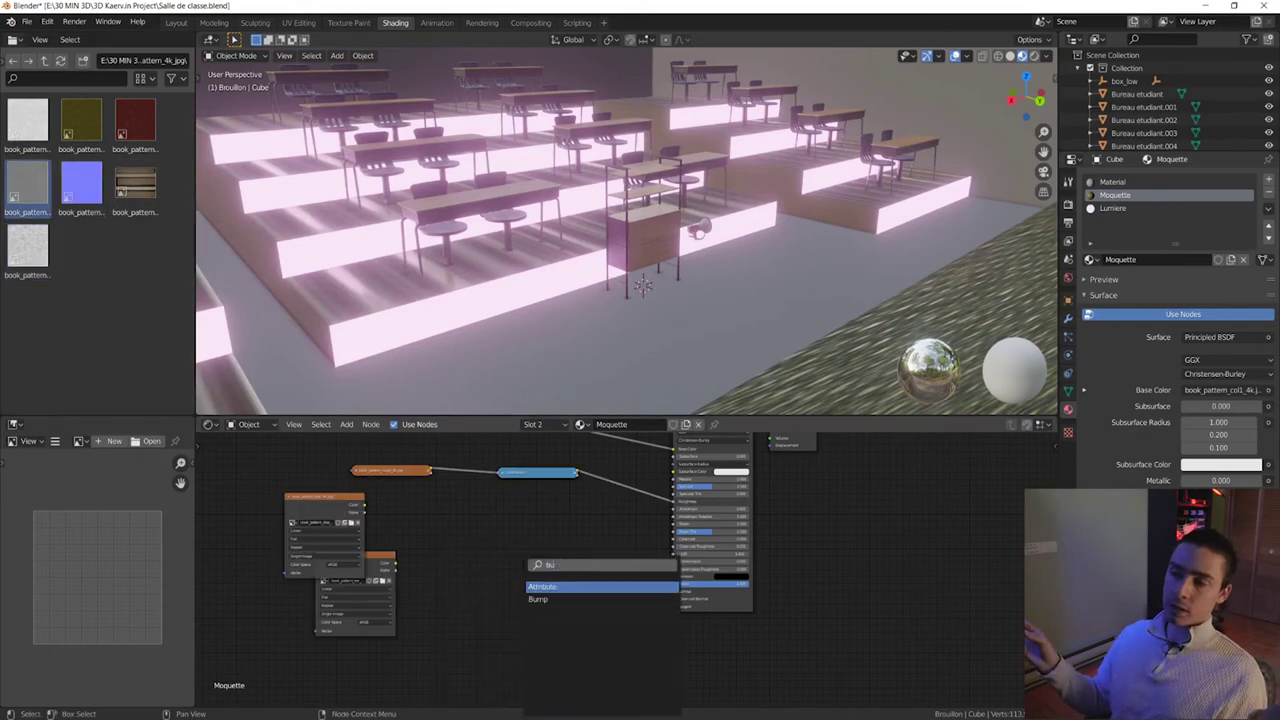
# Add a Normal Map node and re-unwrap the floor mesh UVs.
pyautogui.hotkey('shift', 'a')
pyautogui.write('norm')
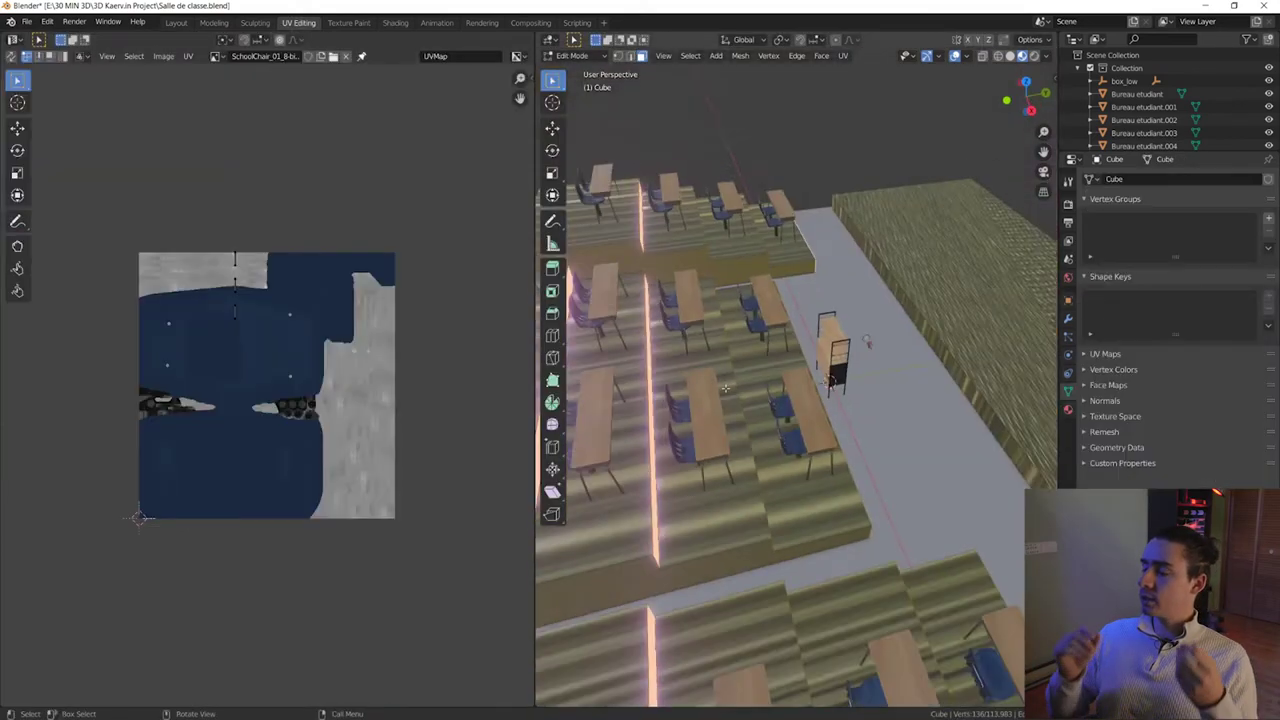
pyautogui.click(901, 205)
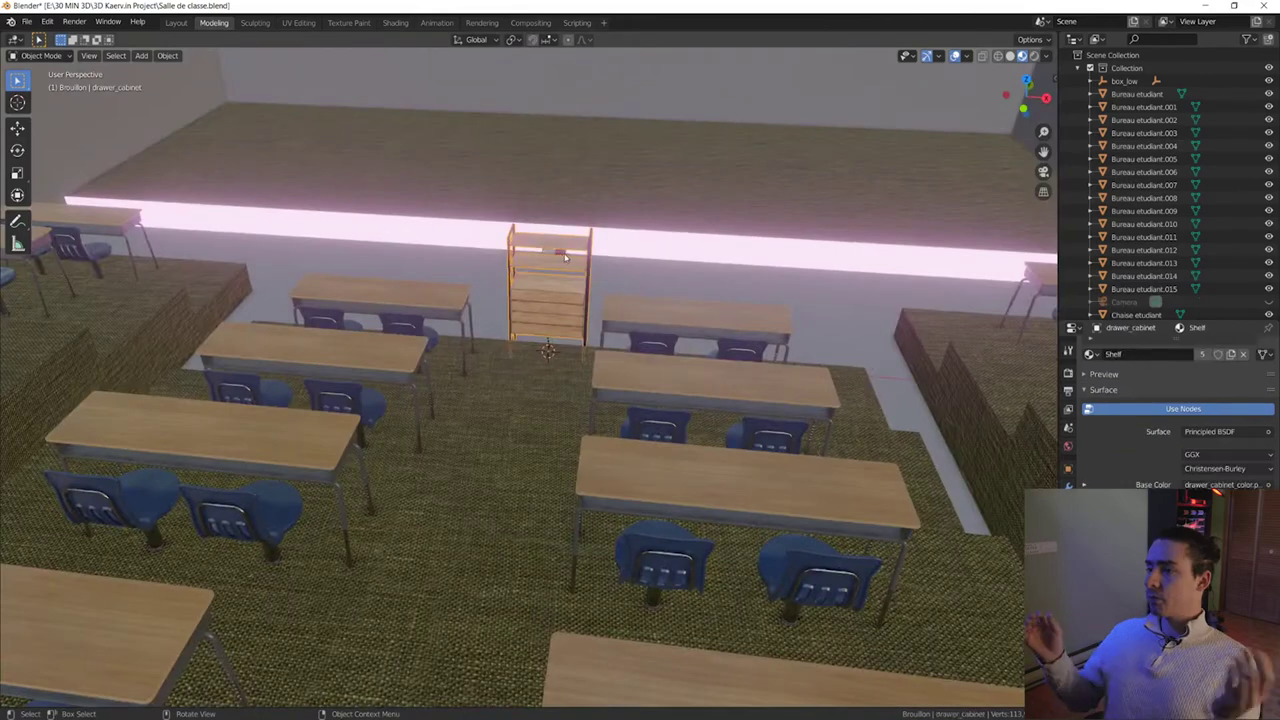
# Slide the cabinet along Y, duplicate the cabinet pair, and extrude the teacher's desk front.
pyautogui.press('y')
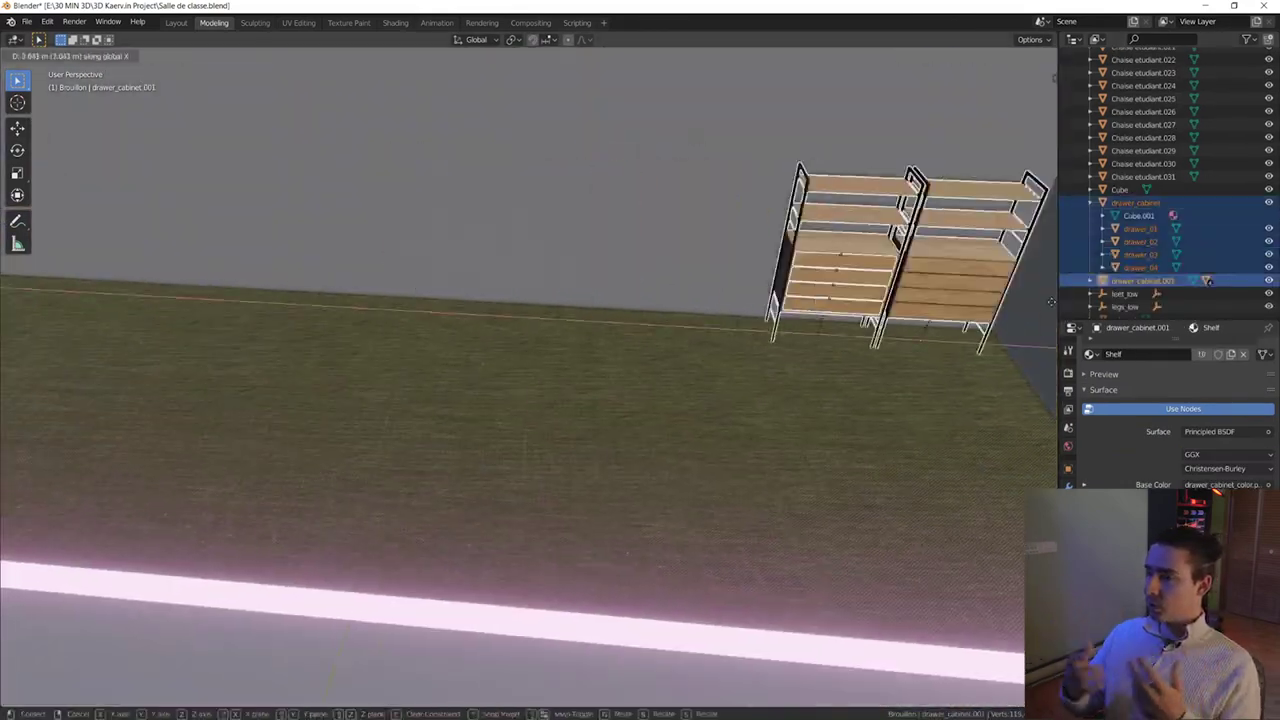
pyautogui.moveTo(877, 279); pyautogui.dragTo(559, 317, button='middle')
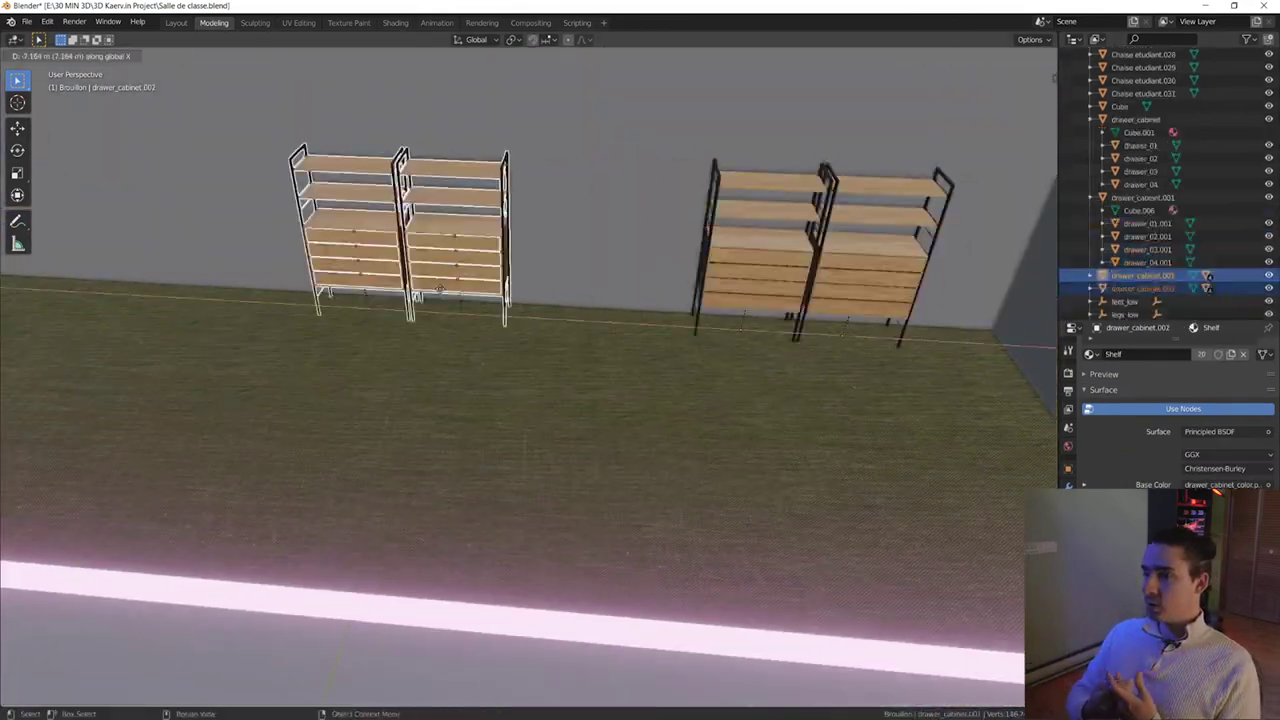
pyautogui.hotkey('shift', 'd')
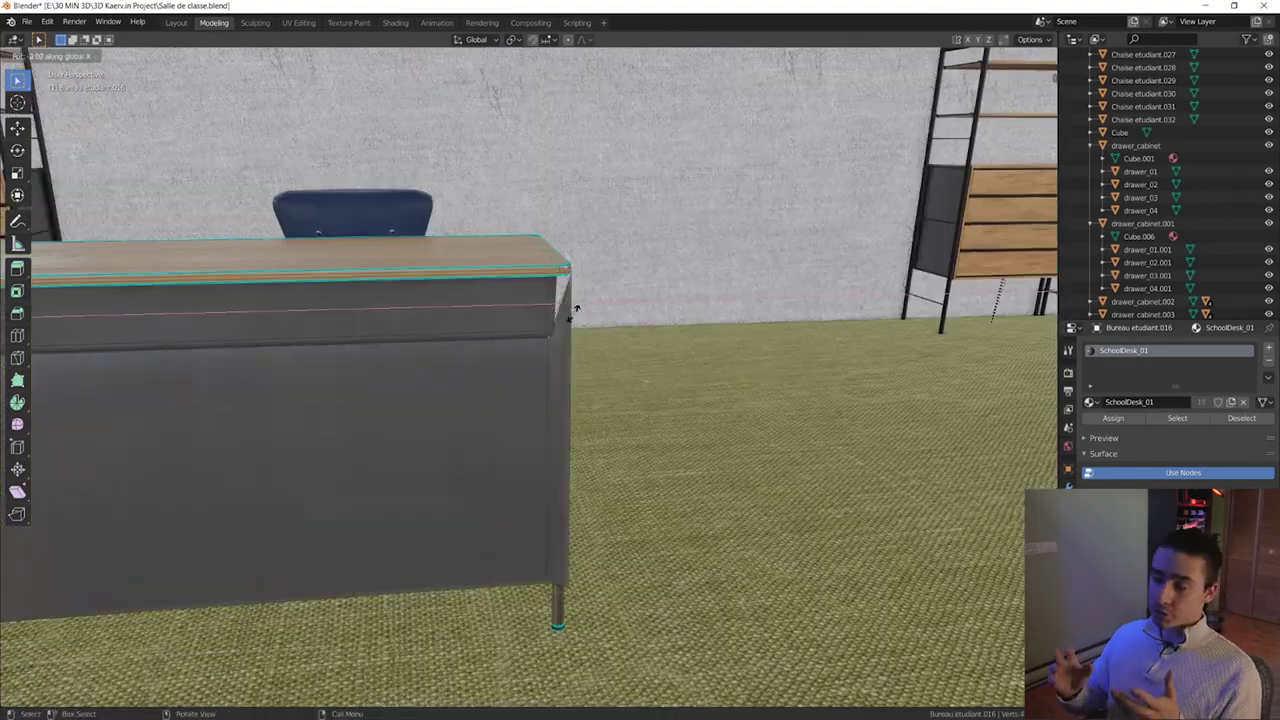
pyautogui.press('e')
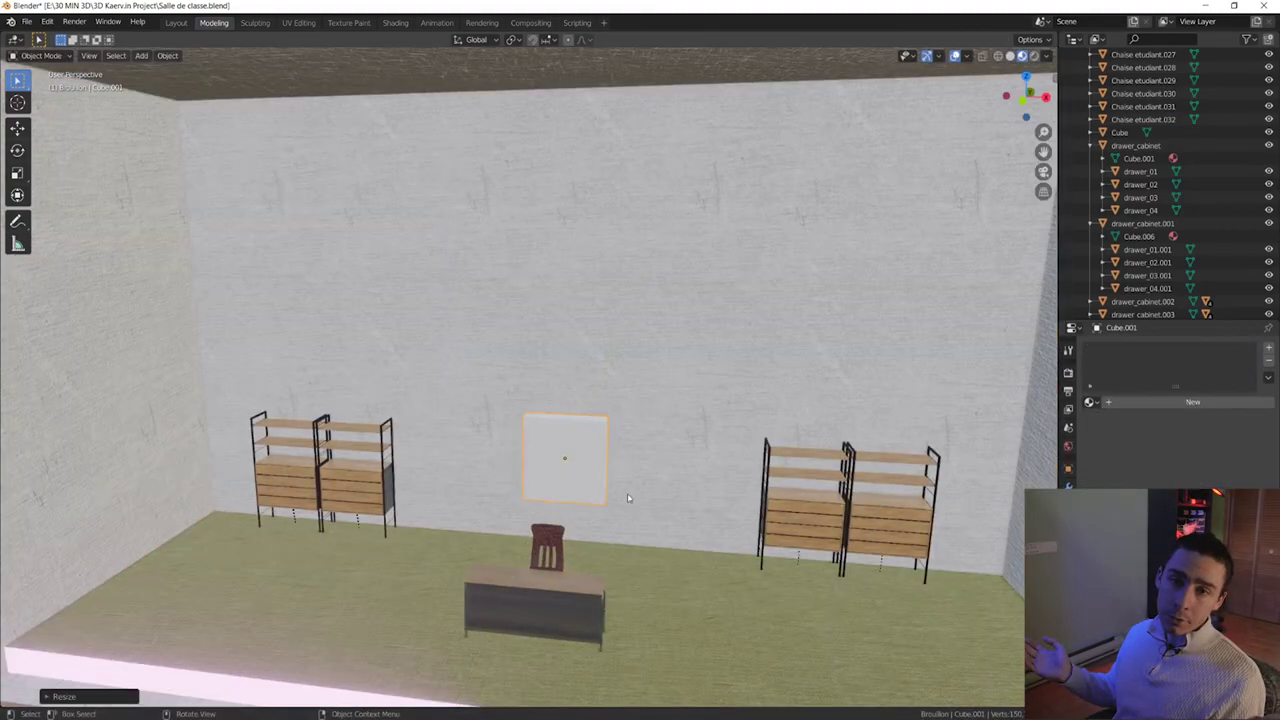
# Scale the cube up into the board panel on the front wall.
pyautogui.press('s')
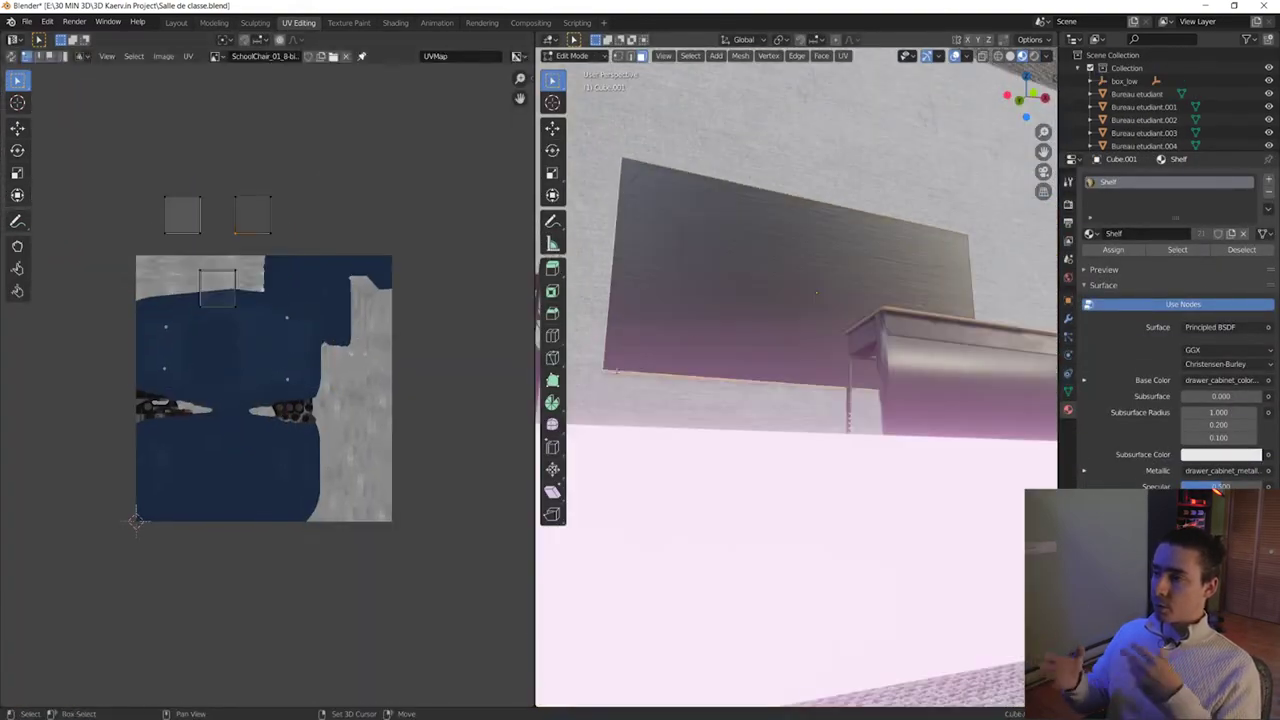
pyautogui.moveTo(816, 292); pyautogui.dragTo(706, 289, button='middle')
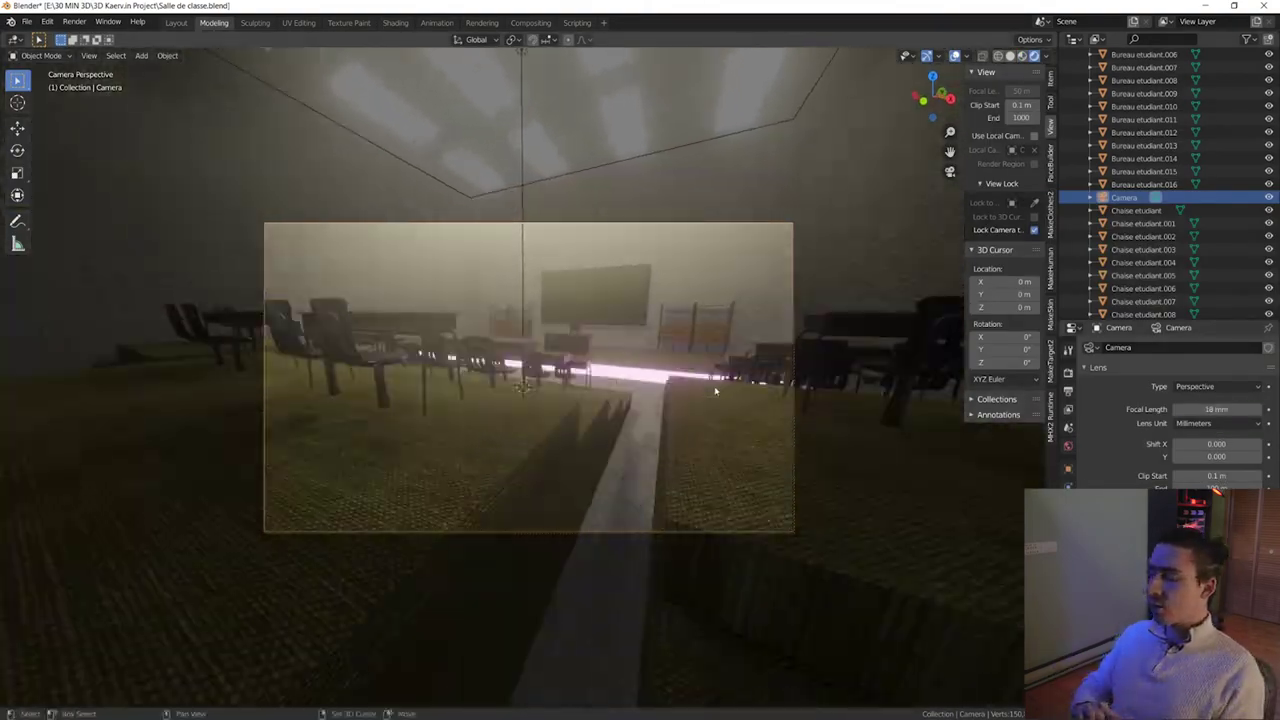
# Reframe the 18 mm camera from the back rows toward the board.
pyautogui.moveTo(600, 300); pyautogui.dragTo(625, 267, button='middle')
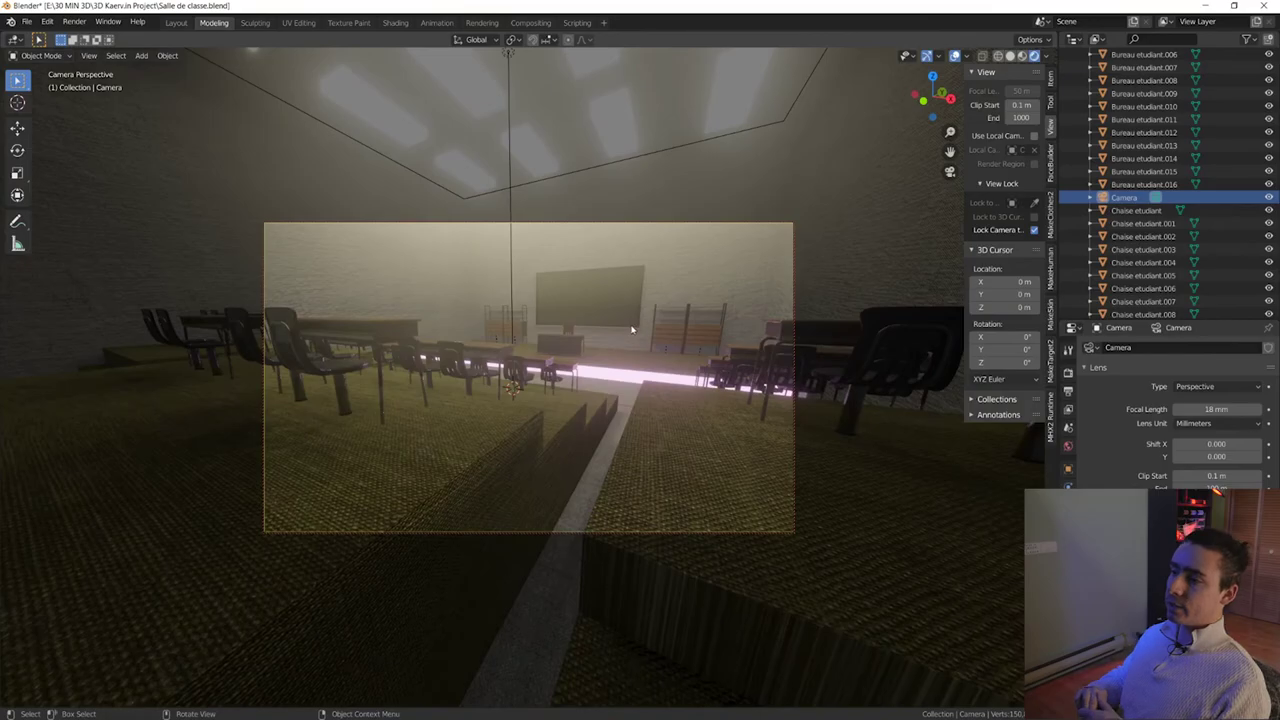